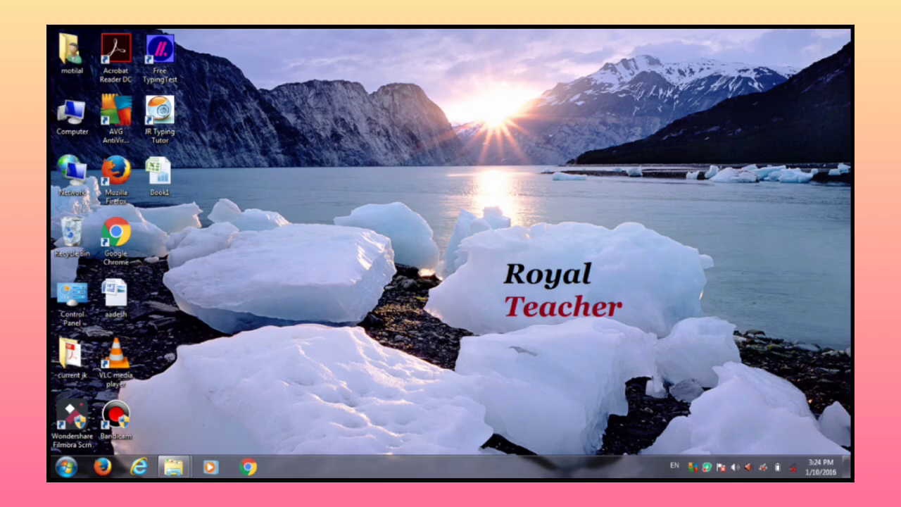
Handwrite "Mam" in red over the desktop picture with a double underline and a circle around it, and clear the ink.
mouse_move(261, 232)
mouse_down()
mouse_move(265, 272)
mouse_move(329, 271)
mouse_up()
mouse_move(348, 189)
mouse_down()
mouse_move(387, 210)
mouse_move(489, 162)
mouse_up()
drag(373, 180, 383, 228)
drag(359, 275, 285, 324)
drag(412, 243, 288, 342)
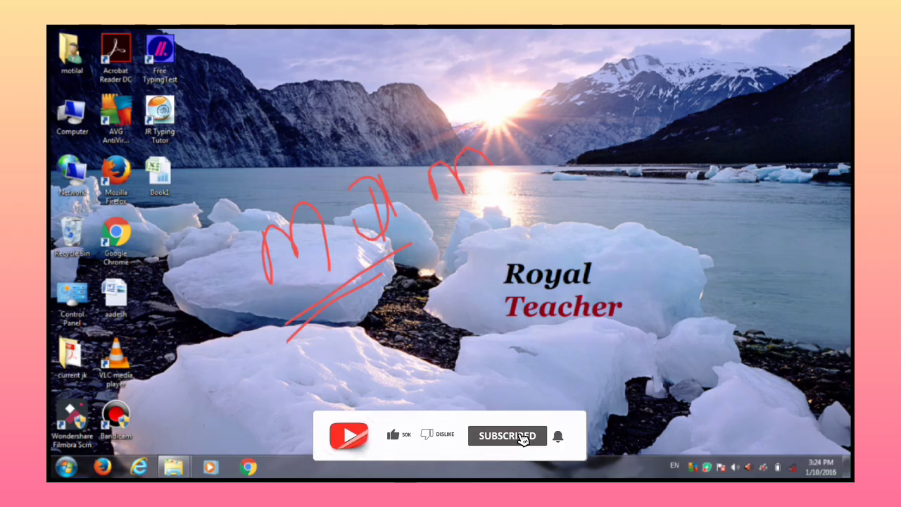
mouse_move(465, 129)
mouse_down()
mouse_move(255, 180)
mouse_move(523, 137)
mouse_move(412, 129)
mouse_up()
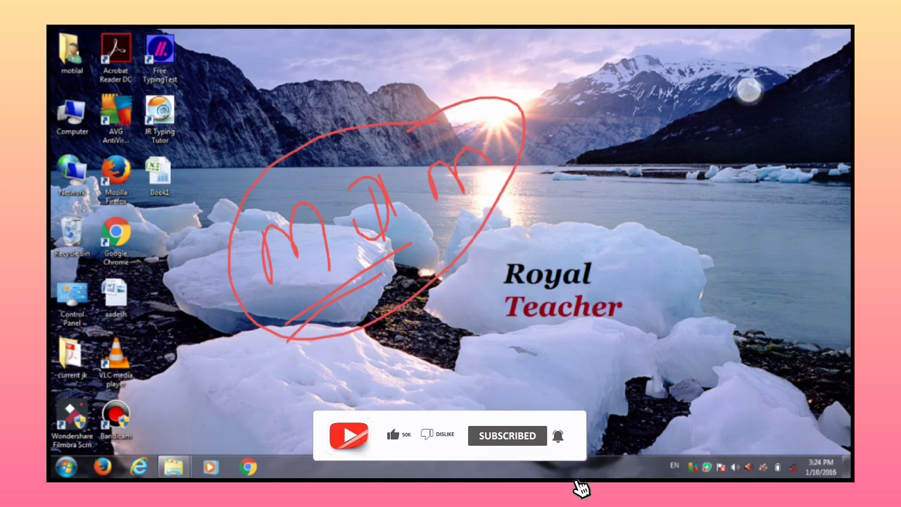
key(Escape)
Handwrite the date 23/9/24 in red over the desktop picture, add a double underline and a circled check mark, and clear the ink.
drag(266, 222, 310, 268)
drag(320, 212, 356, 257)
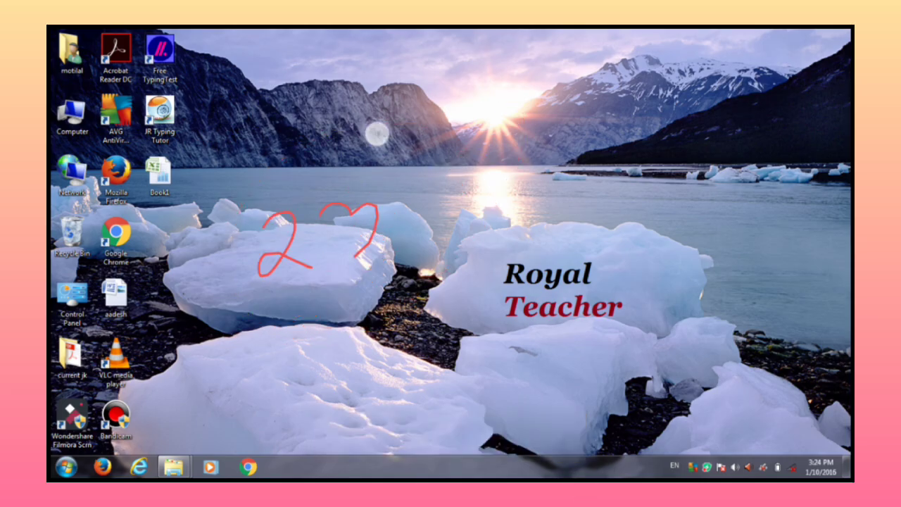
drag(377, 134, 410, 251)
mouse_move(470, 167)
mouse_down()
mouse_move(462, 177)
mouse_move(499, 251)
mouse_up()
drag(495, 103, 510, 131)
drag(529, 170, 537, 188)
mouse_move(545, 180)
mouse_down()
mouse_move(578, 207)
mouse_move(631, 150)
mouse_move(643, 180)
mouse_up()
drag(291, 329, 412, 289)
drag(301, 351, 411, 289)
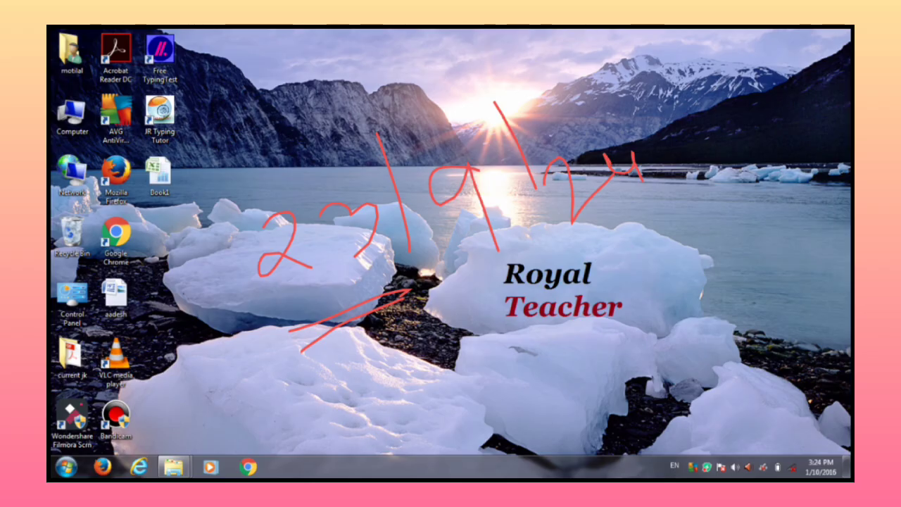
drag(640, 286, 675, 304)
mouse_move(691, 268)
mouse_down()
mouse_move(643, 355)
mouse_move(673, 237)
mouse_up()
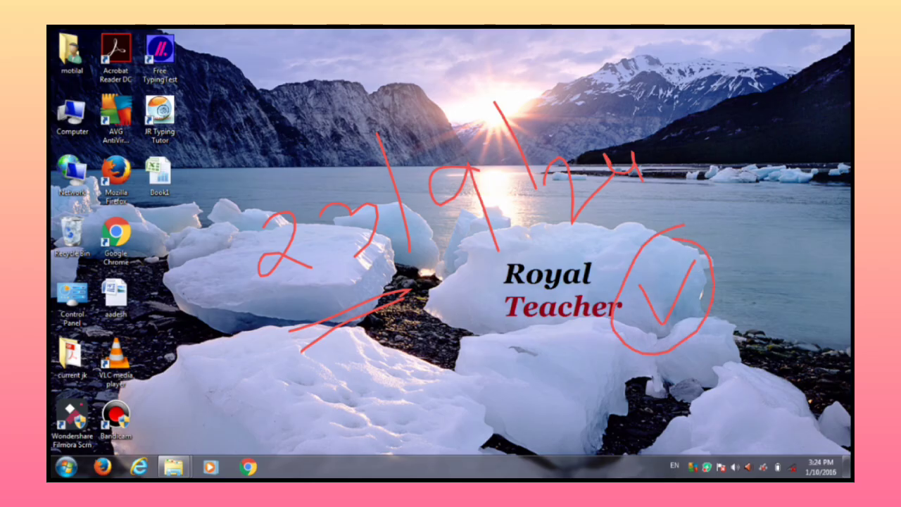
key(Escape)
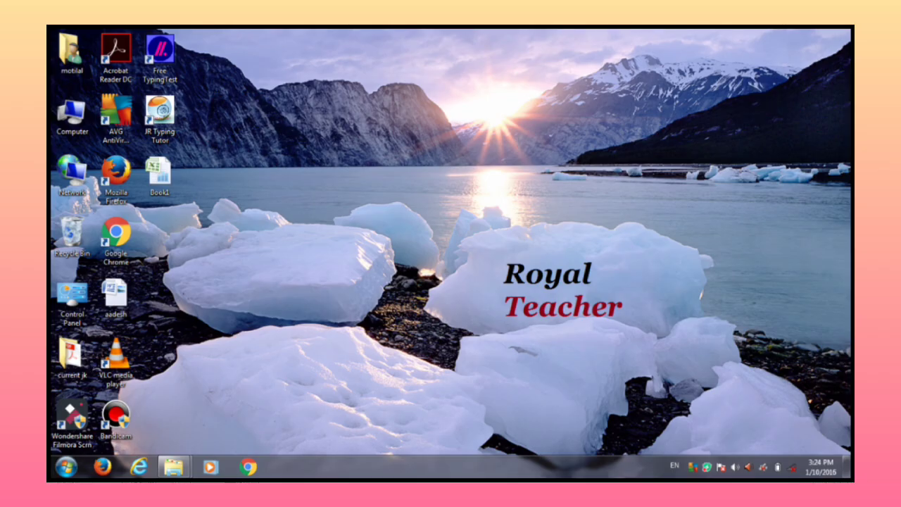
Draw a circled red check mark over the desktop picture's front ice block and a second mark beside the Royal Teacher text.
mouse_move(266, 261)
mouse_down()
mouse_move(327, 235)
mouse_move(344, 291)
mouse_move(293, 217)
mouse_up()
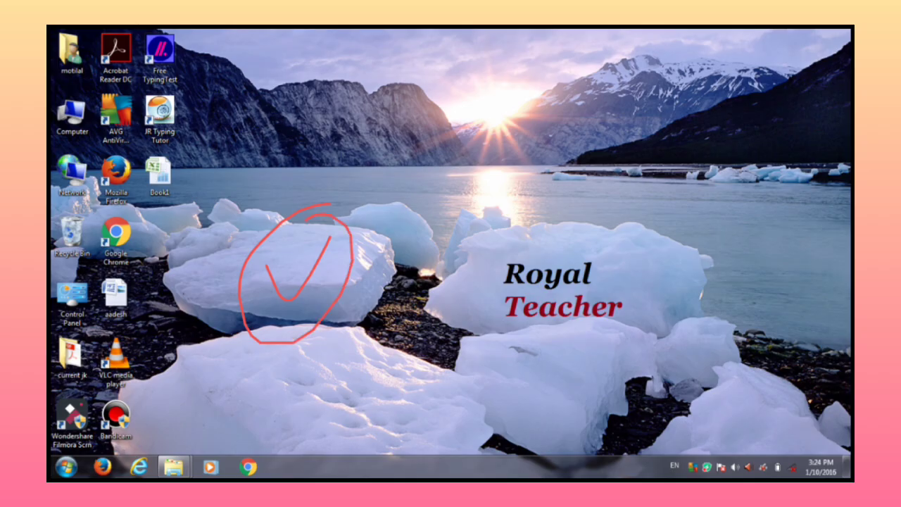
mouse_move(681, 284)
mouse_down()
mouse_move(754, 211)
mouse_move(695, 328)
mouse_move(740, 215)
mouse_up()
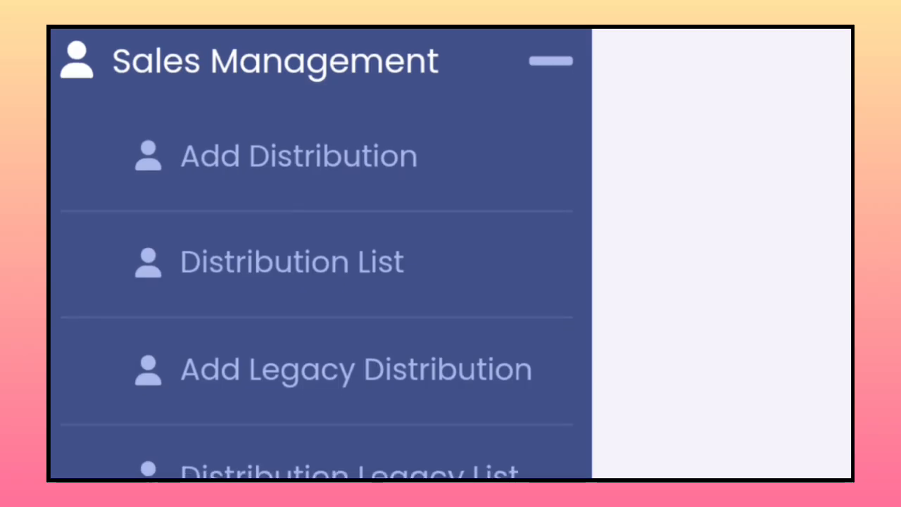
Mark the distribution entries under Sales Management with red check marks, including Add Distribution and Add Legacy Distribution.
mouse_move(447, 143)
mouse_down()
mouse_move(465, 175)
mouse_move(493, 131)
mouse_up()
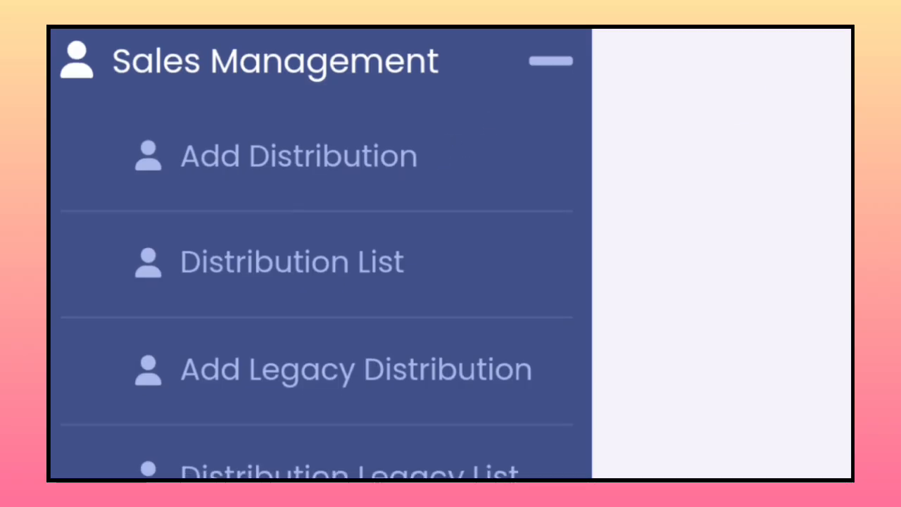
drag(624, 401, 630, 328)
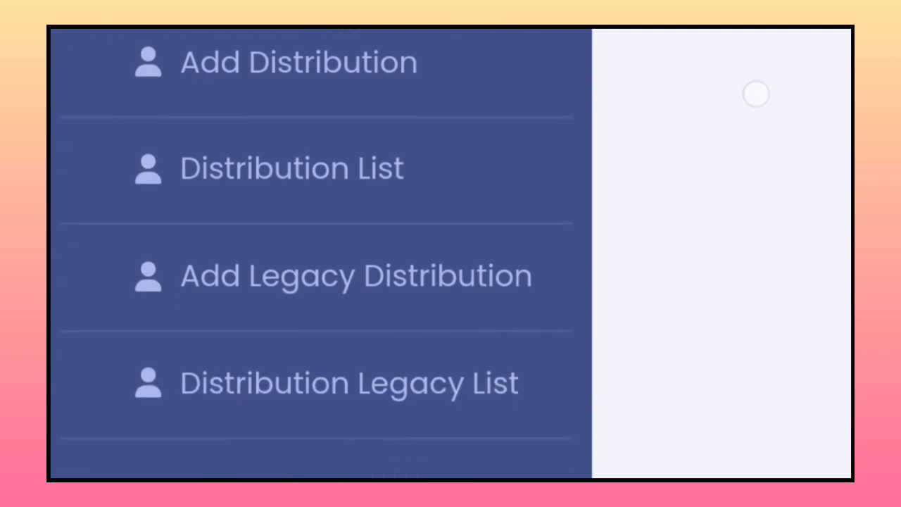
drag(522, 266, 589, 227)
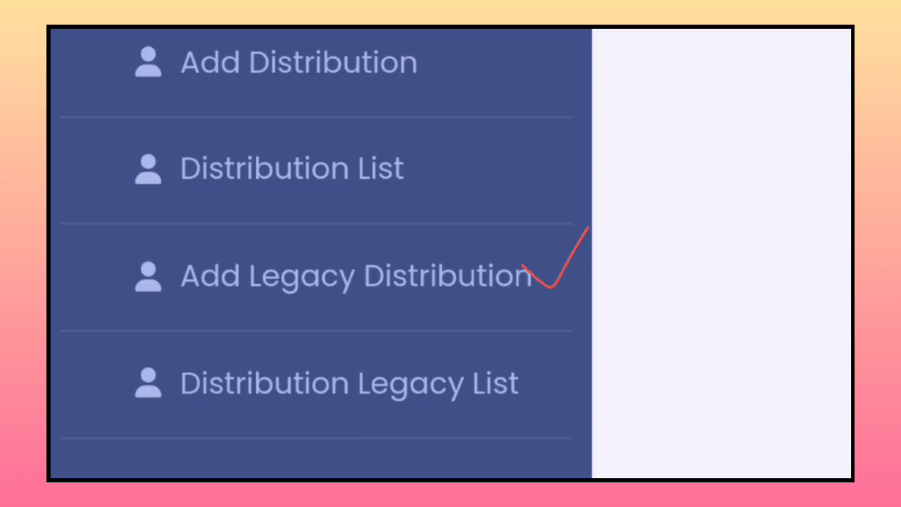
click(742, 100)
drag(453, 162, 511, 123)
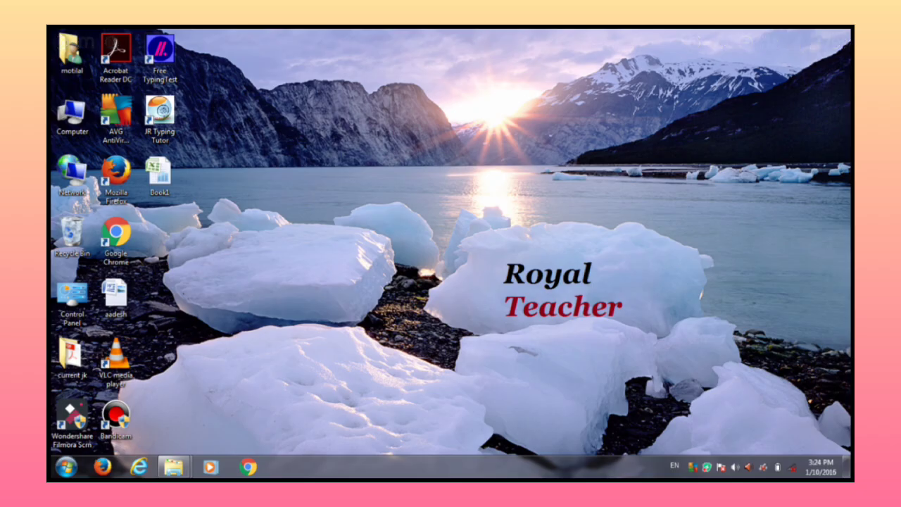
Draw a circled red check mark near the Royal Teacher text and another over the ice block opposite, and clear the ink.
mouse_move(666, 288)
mouse_down()
mouse_move(730, 225)
mouse_move(726, 215)
mouse_up()
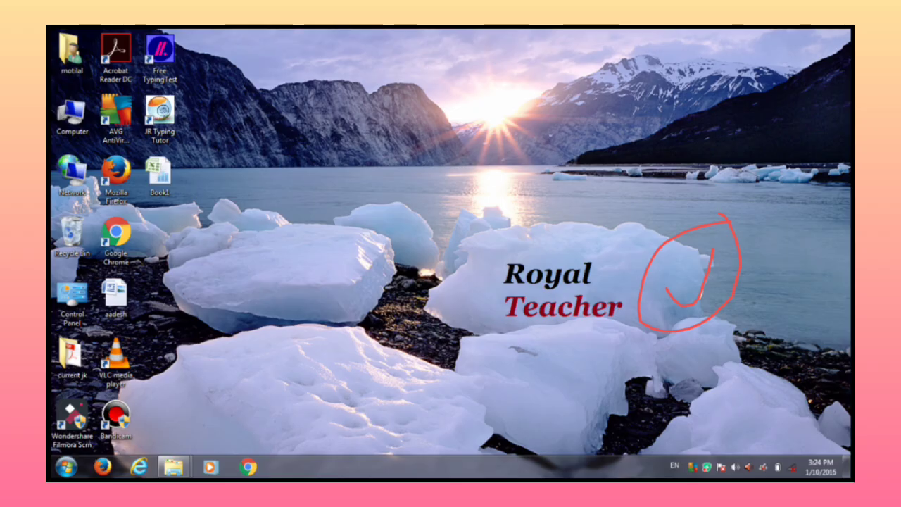
mouse_move(243, 265)
mouse_down()
mouse_move(304, 224)
mouse_move(214, 290)
mouse_move(323, 208)
mouse_up()
click(757, 91)
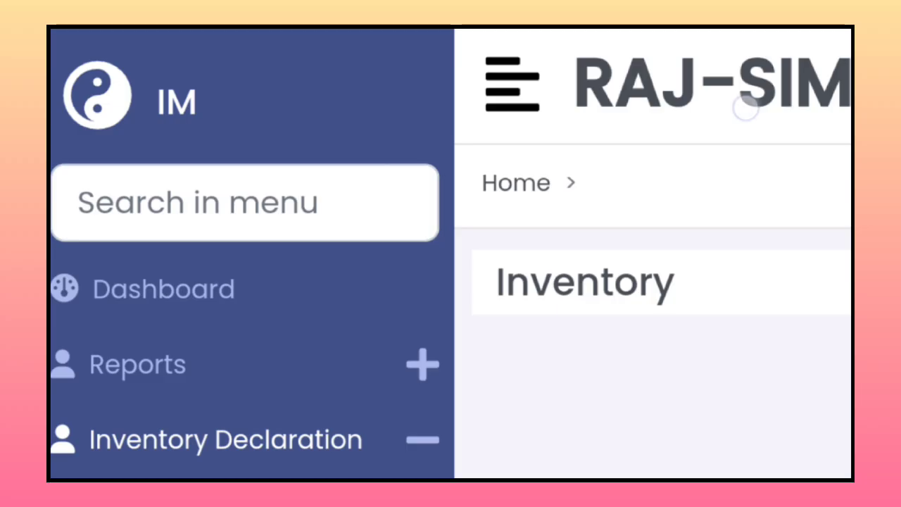
Underline and circle Manual Stock Inward under Inventory Declaration, draw arrow strokes pointing to it, and clear the ink.
drag(624, 391, 658, 267)
drag(622, 421, 754, 104)
click(149, 400)
mouse_move(149, 400)
mouse_down()
mouse_move(296, 415)
mouse_move(397, 413)
mouse_up()
mouse_move(157, 409)
mouse_down()
mouse_move(293, 418)
mouse_move(209, 420)
mouse_move(163, 407)
mouse_move(177, 416)
mouse_move(273, 425)
mouse_up()
mouse_move(259, 343)
mouse_down()
mouse_move(135, 378)
mouse_move(408, 395)
mouse_move(215, 365)
mouse_up()
mouse_move(477, 315)
mouse_down()
mouse_move(514, 386)
mouse_move(606, 254)
mouse_up()
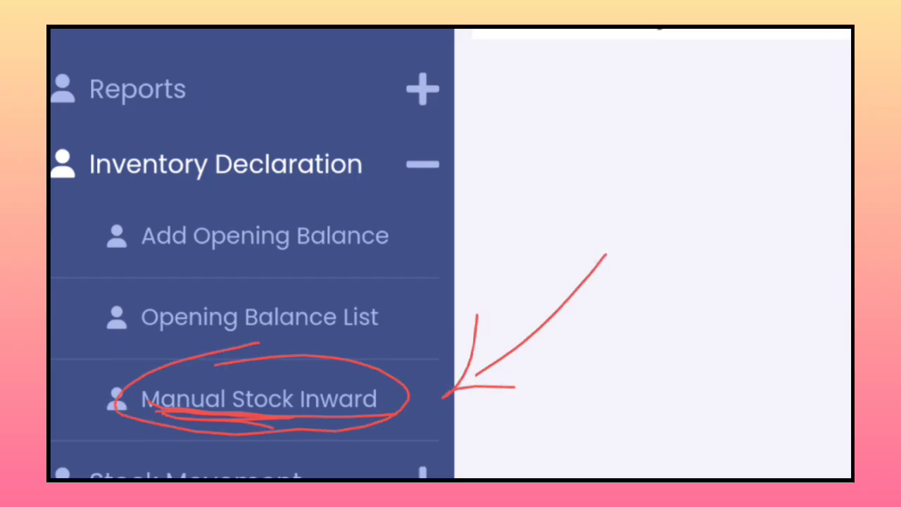
drag(509, 343, 614, 211)
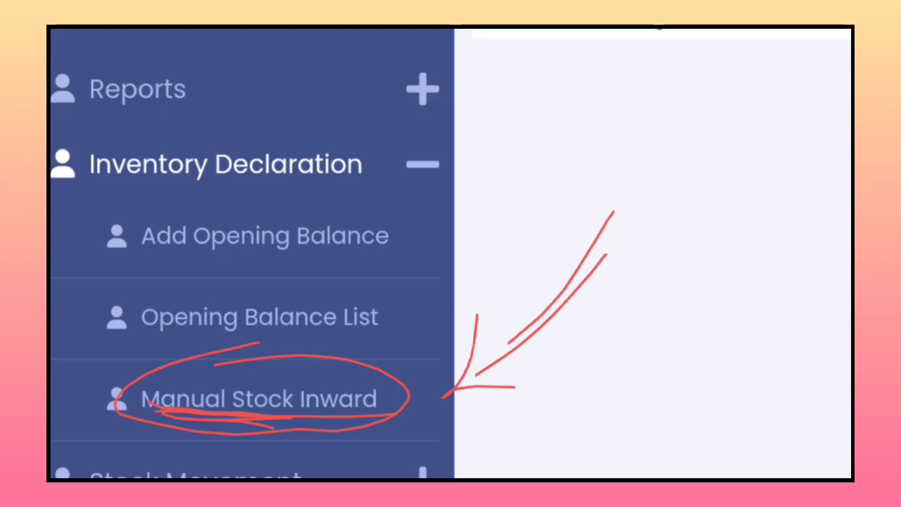
click(749, 99)
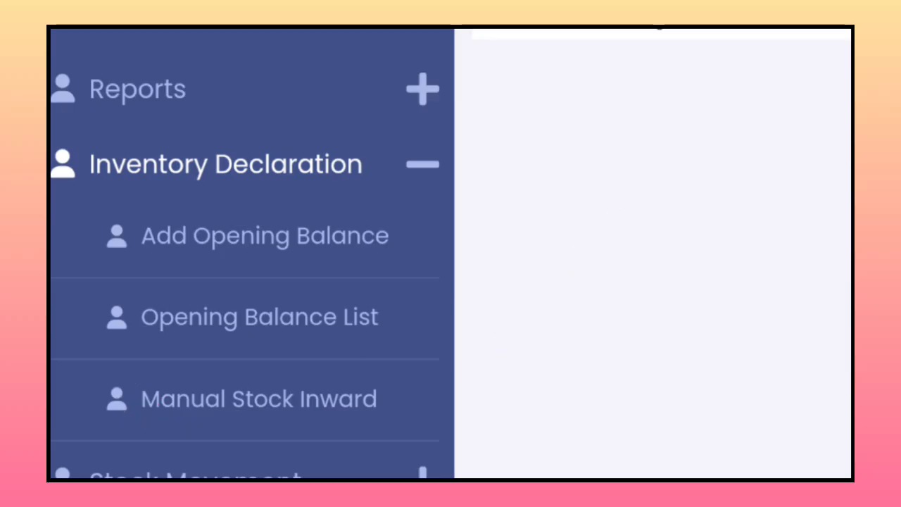
Underline and circle the Stock Movement entry in red and draw a check mark beside it.
drag(564, 372, 629, 193)
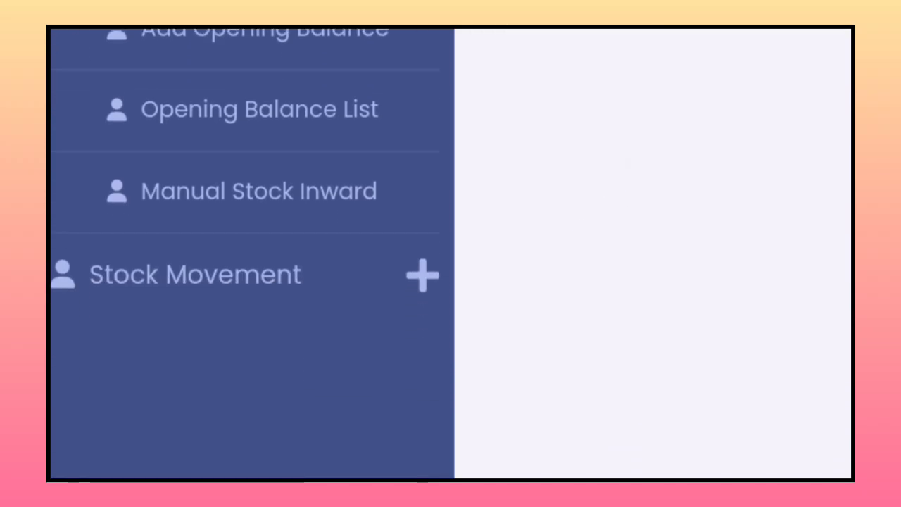
click(748, 99)
click(110, 291)
drag(111, 291, 291, 289)
mouse_move(117, 306)
mouse_down()
mouse_move(263, 283)
mouse_move(157, 293)
mouse_move(277, 291)
mouse_up()
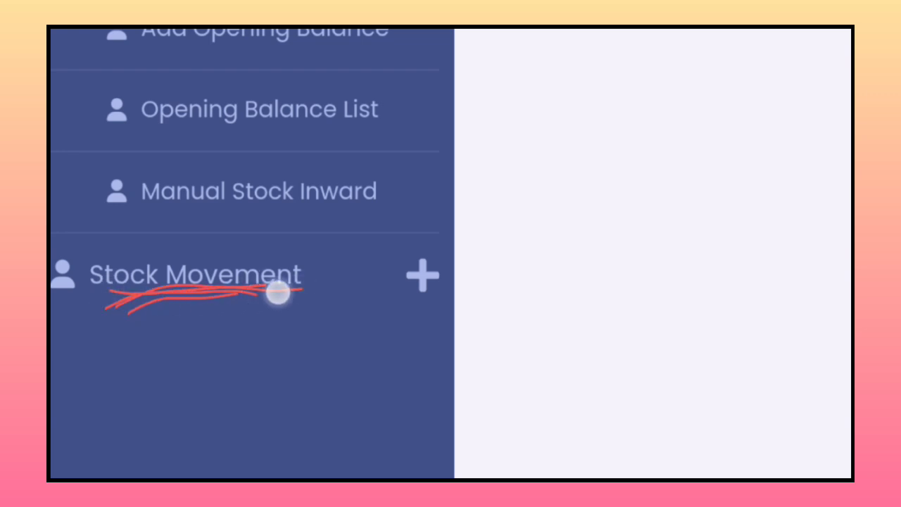
mouse_move(299, 249)
mouse_down()
mouse_move(103, 315)
mouse_move(263, 230)
mouse_up()
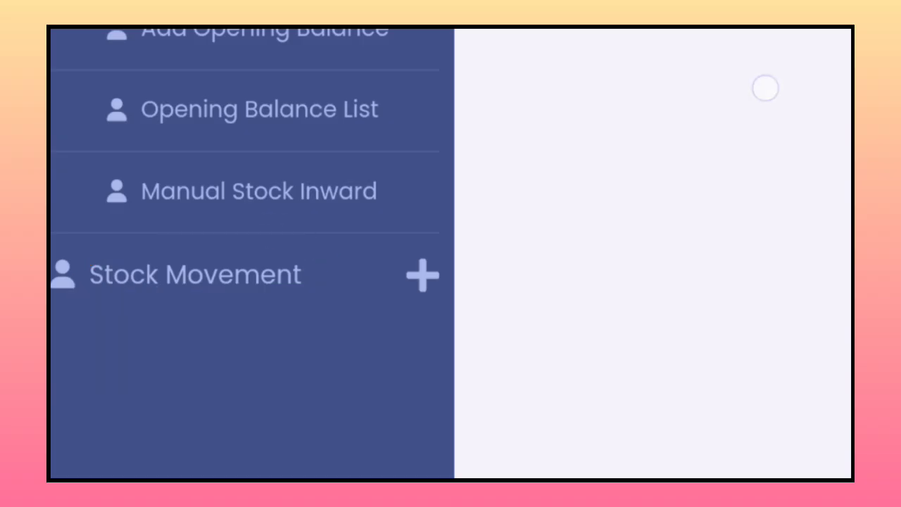
drag(466, 268, 536, 212)
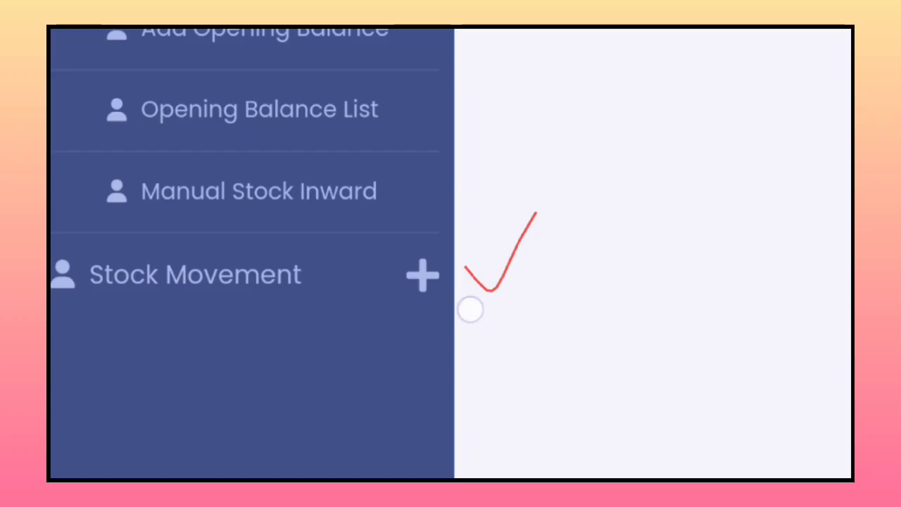
drag(469, 307, 573, 237)
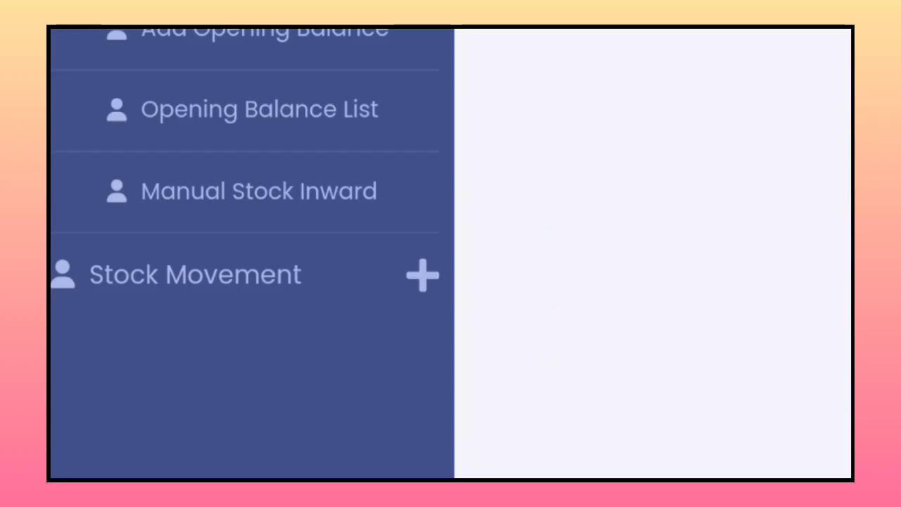
Sketch a stock transfer diagram with the letters A and B, circling A and linking them with an arrow in each direction.
drag(497, 221, 500, 284)
drag(497, 221, 544, 269)
drag(510, 262, 525, 246)
mouse_move(715, 196)
mouse_down()
mouse_move(726, 252)
mouse_move(739, 209)
mouse_move(726, 253)
mouse_up()
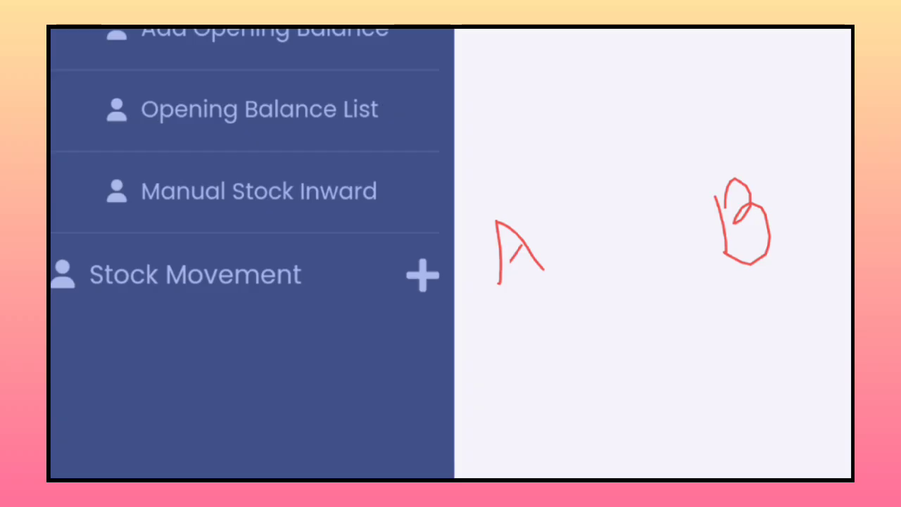
mouse_move(553, 201)
mouse_down()
mouse_move(498, 195)
mouse_move(557, 213)
mouse_up()
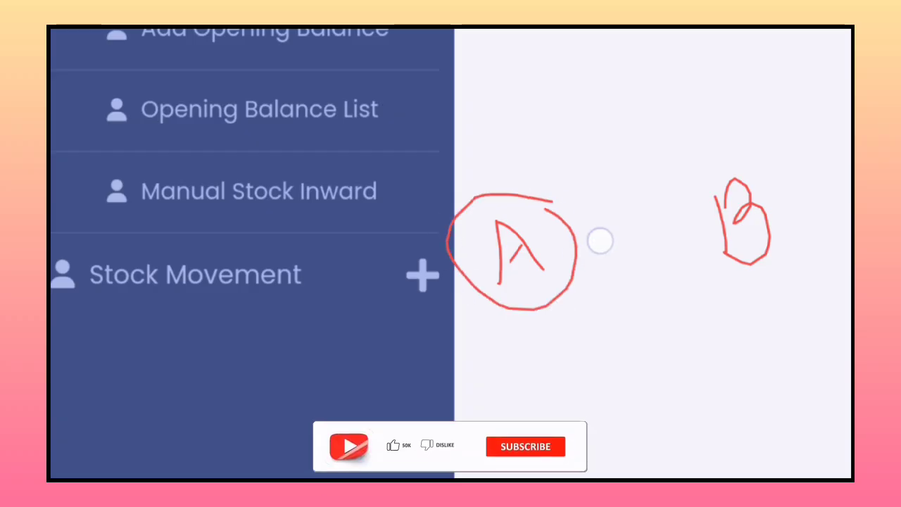
drag(600, 241, 714, 223)
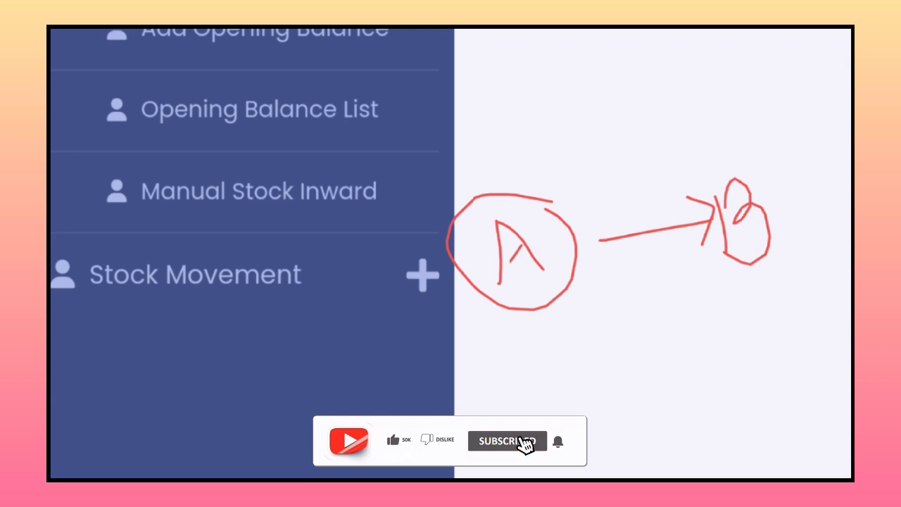
drag(721, 264, 597, 295)
mouse_move(613, 266)
mouse_down()
mouse_move(587, 312)
mouse_move(626, 308)
mouse_up()
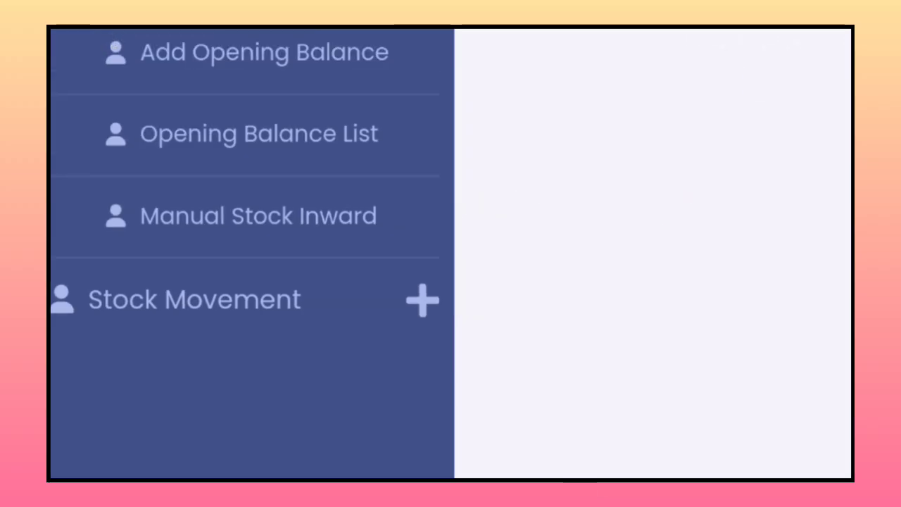
Draw a circled red check mark in the blank area beside the Inventory Declaration menu, and clear the ink.
drag(616, 281, 664, 256)
mouse_move(677, 224)
mouse_down()
mouse_move(664, 306)
mouse_move(643, 237)
mouse_up()
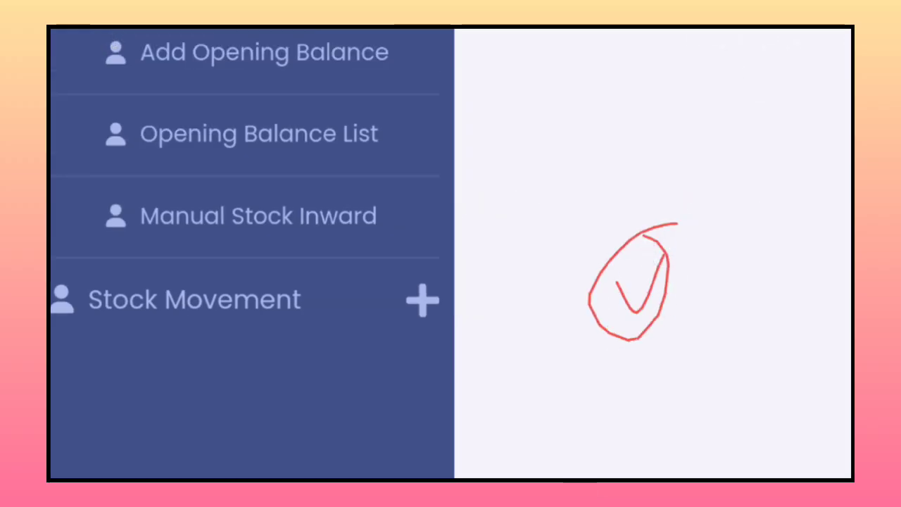
key(Escape)
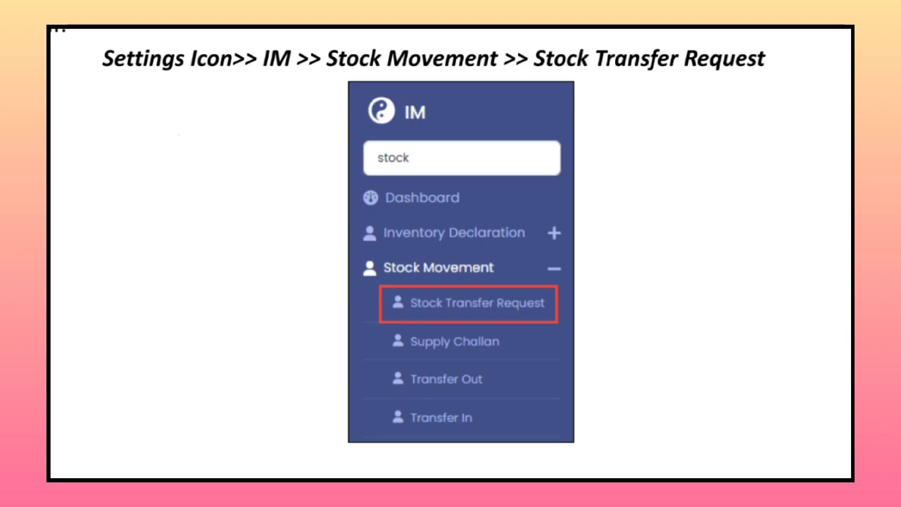
Mark the IM heading, the Stock Transfer Request entry and the area below Add Record with red pen strokes.
drag(289, 127, 389, 94)
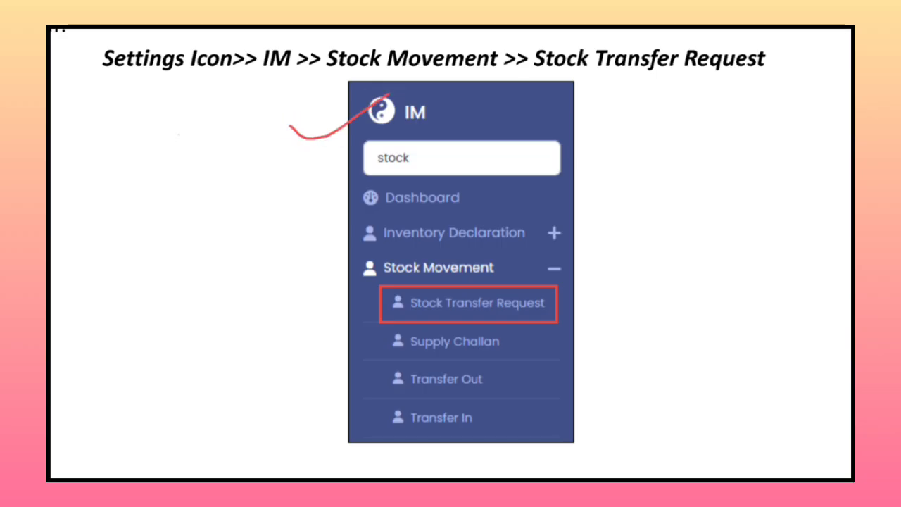
mouse_move(312, 301)
mouse_down()
mouse_move(332, 328)
mouse_move(380, 309)
mouse_up()
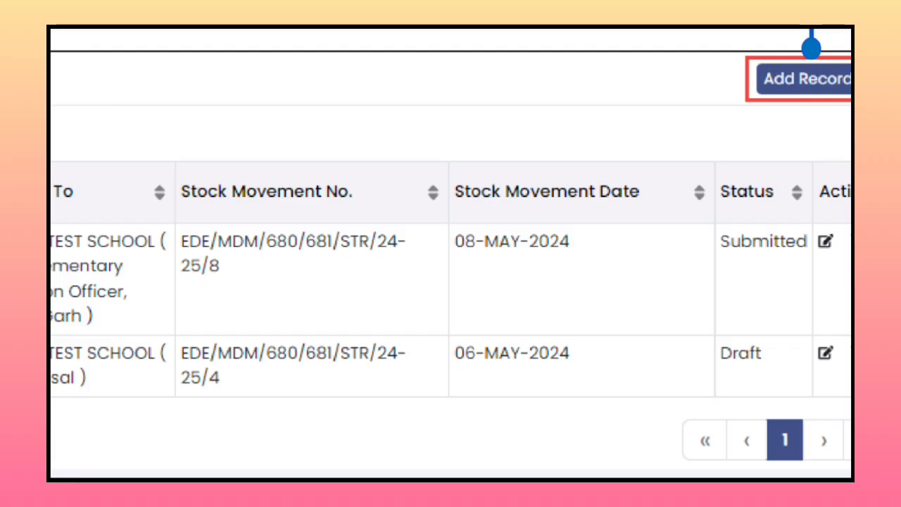
mouse_move(609, 150)
mouse_down()
mouse_move(721, 95)
mouse_move(714, 134)
mouse_up()
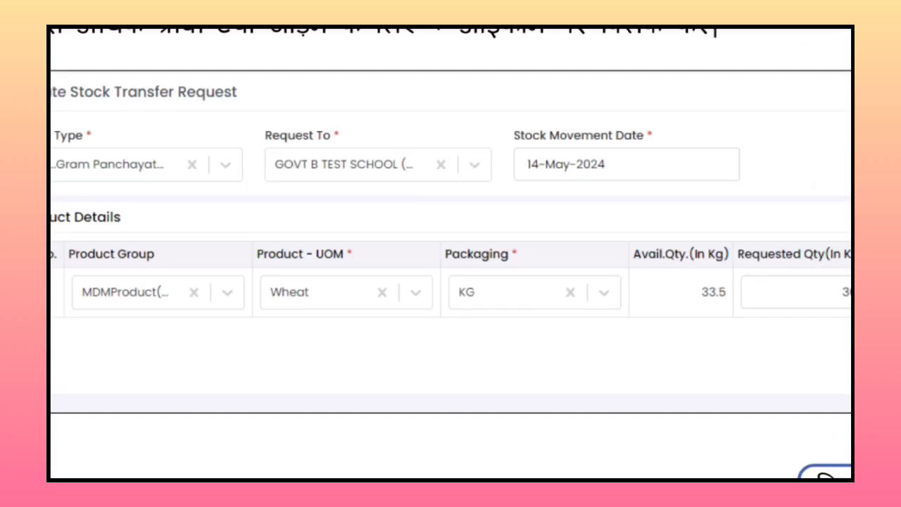
Mark the Type, Request To, Stock Movement Date, Product Group, Product - UOM and Avail.Qty. fields of the Stock Transfer Request form in red.
drag(115, 183, 194, 121)
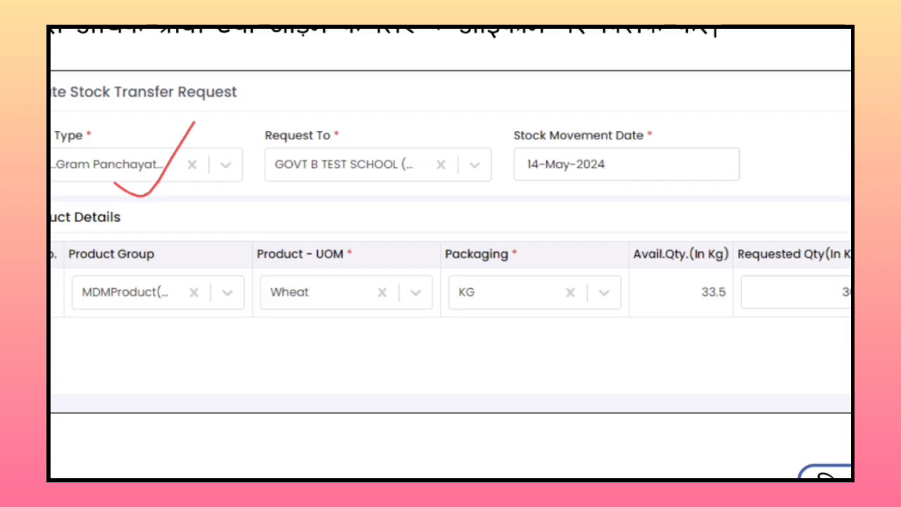
drag(306, 181, 376, 147)
drag(507, 183, 574, 131)
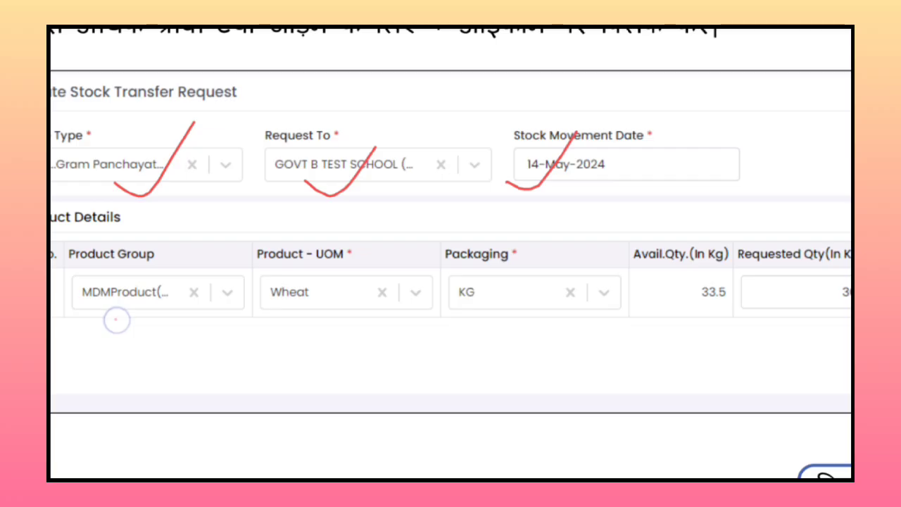
drag(115, 319, 186, 275)
drag(294, 324, 357, 277)
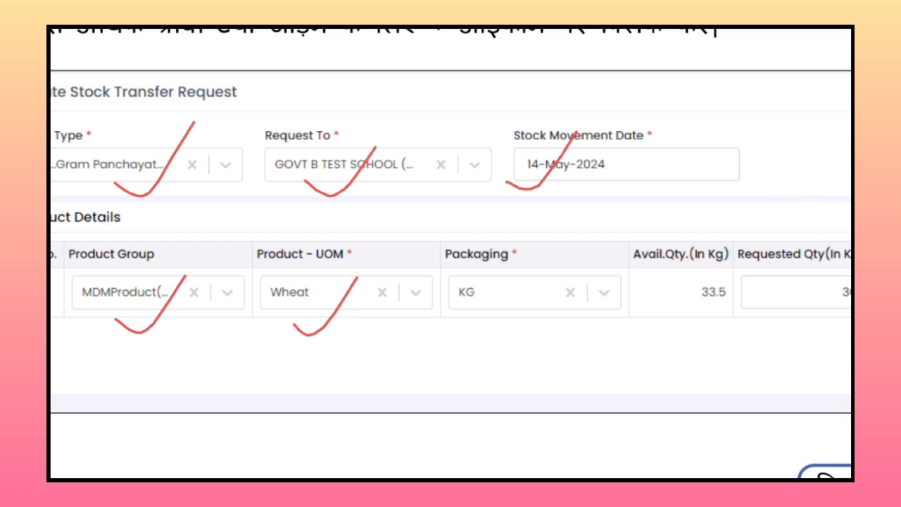
drag(665, 312, 721, 310)
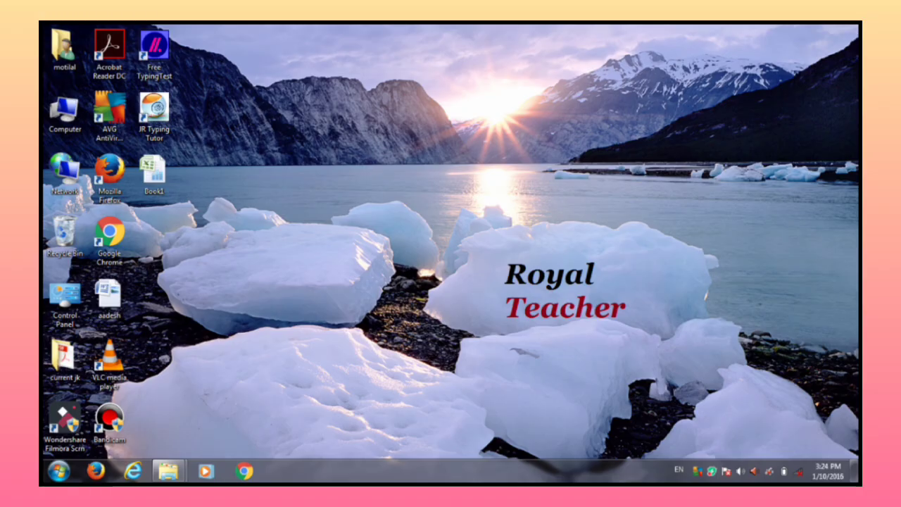
Handwrite "Like" and "Sub" in large red letters across the desktop picture.
click(239, 218)
drag(239, 218, 276, 341)
drag(277, 303, 328, 291)
mouse_move(314, 246)
mouse_down()
mouse_move(366, 307)
mouse_move(370, 280)
mouse_move(410, 252)
mouse_move(415, 374)
mouse_move(458, 365)
mouse_move(490, 281)
mouse_move(534, 373)
mouse_up()
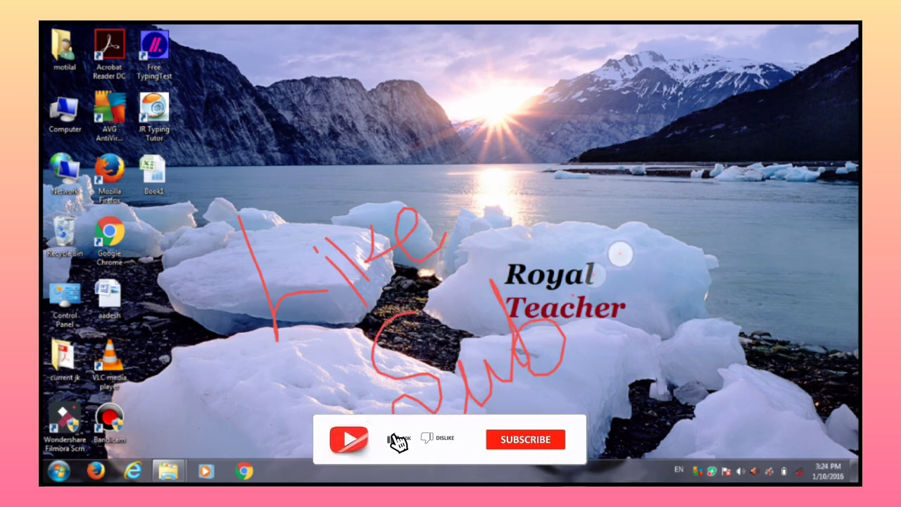